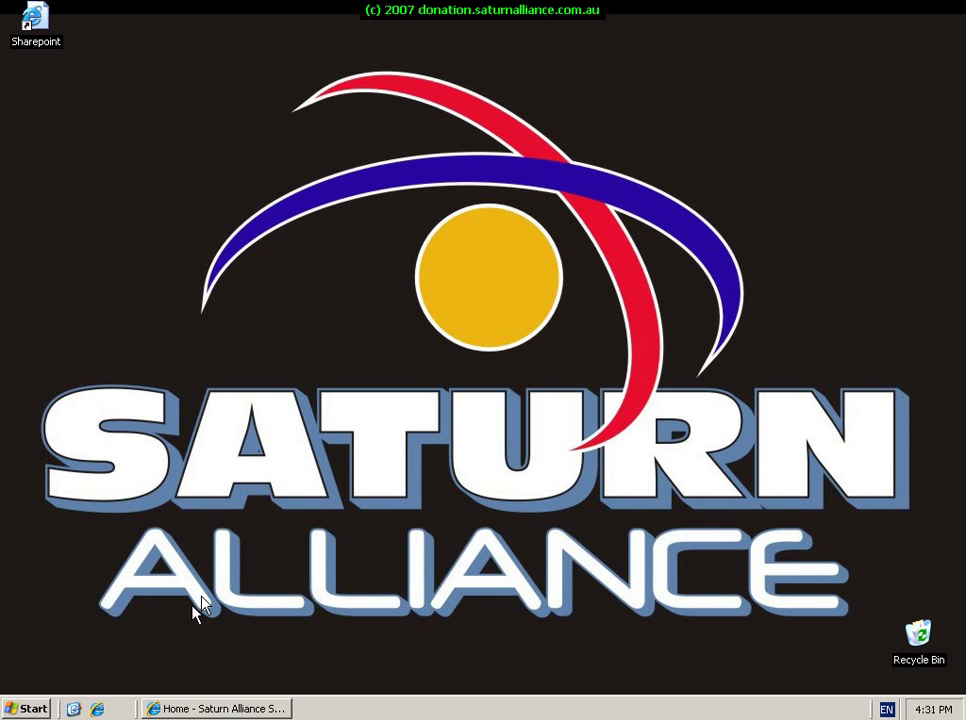
Restore the 'Home - Saturn Alliance' Internet Explorer window from the Windows XP taskbar.
{"action": "left_click", "coordinate": [215, 709]}
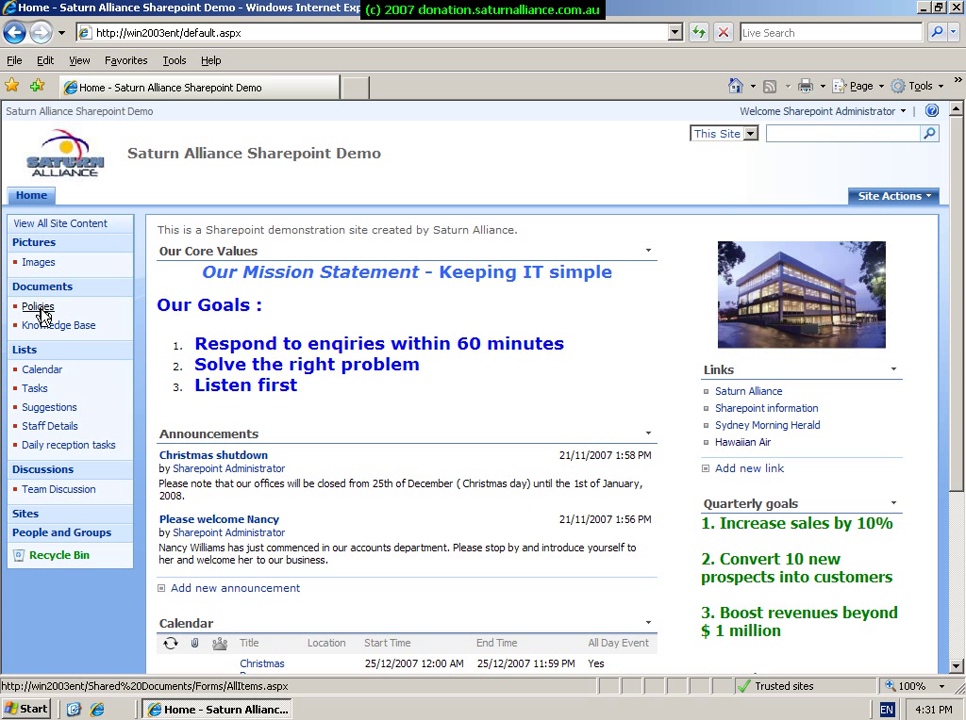
Open the Policies library from Quick Launch and drop down its Settings menu.
{"action": "left_click", "coordinate": [41, 312]}
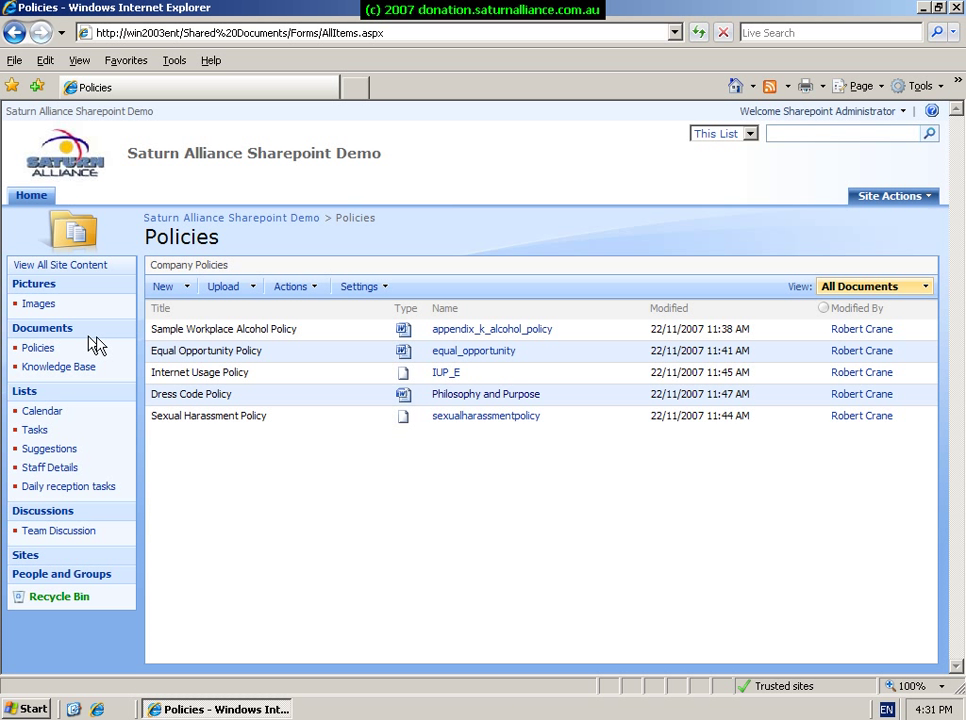
{"action": "left_click", "coordinate": [366, 290]}
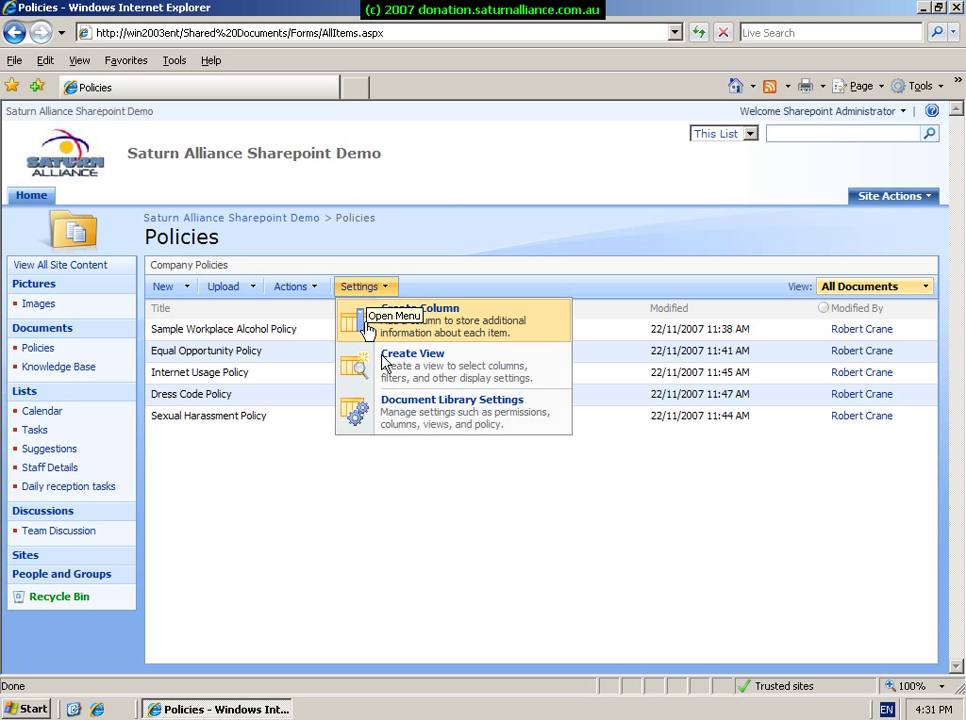
Open Document Library Settings, view the title, description and navigation page, then cancel unchanged.
{"action": "left_click", "coordinate": [420, 425]}
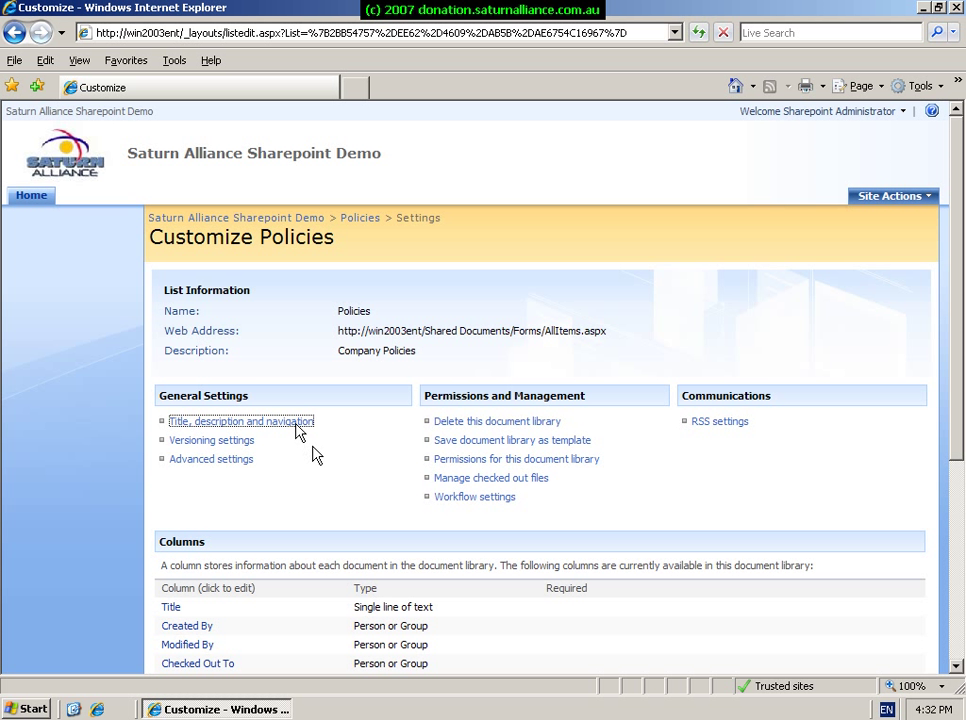
{"action": "left_click", "coordinate": [293, 428]}
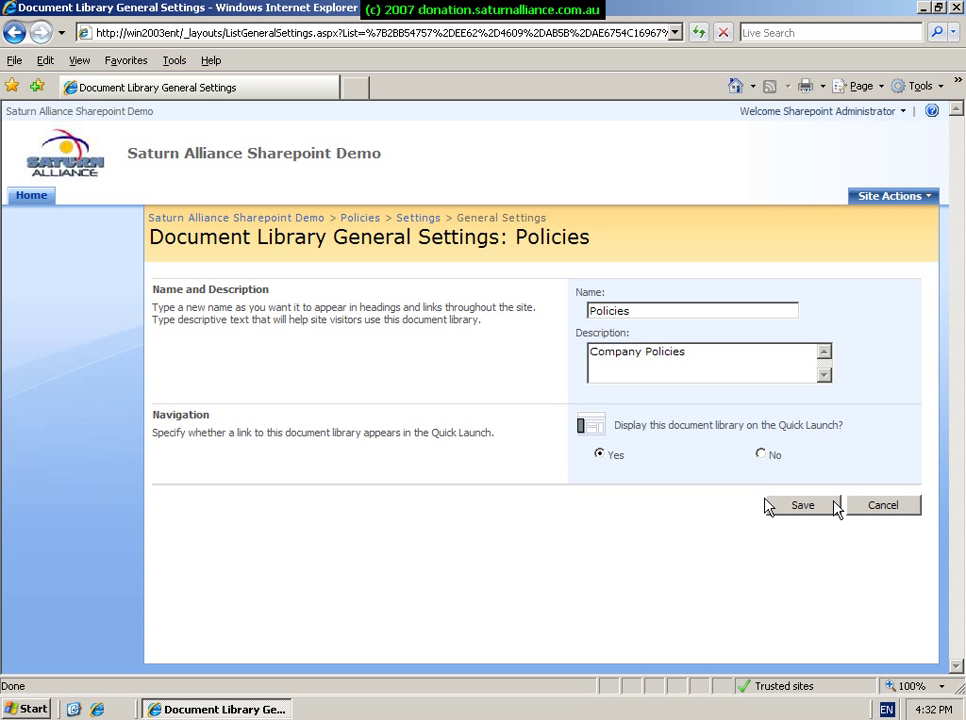
{"action": "left_click", "coordinate": [872, 507]}
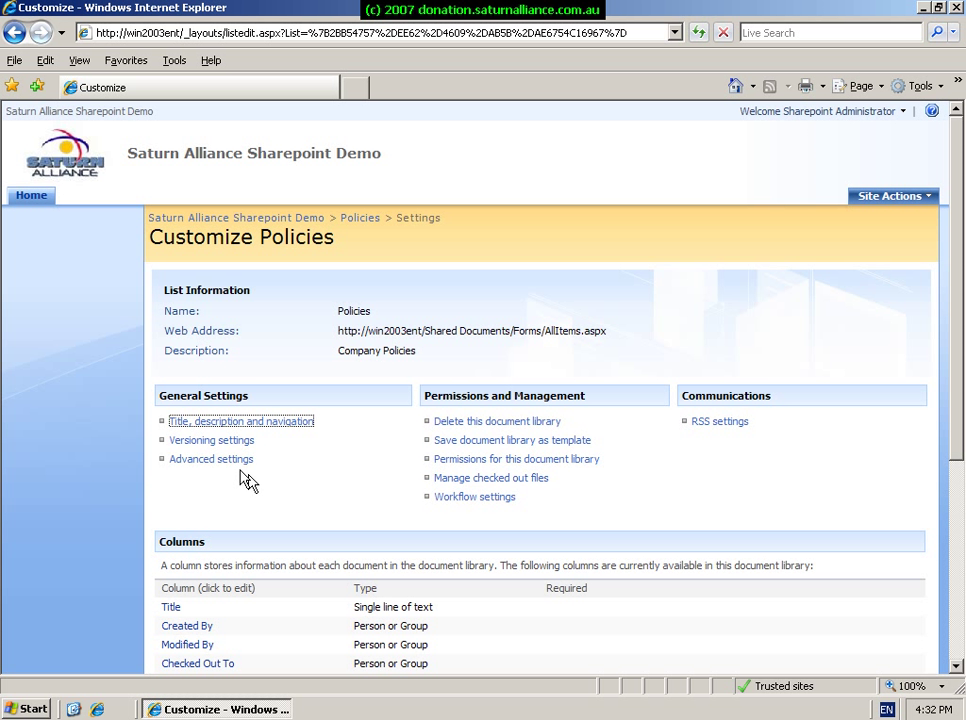
Set Policies versioning to require content approval with major and minor draft versions, and save.
{"action": "left_click", "coordinate": [241, 446]}
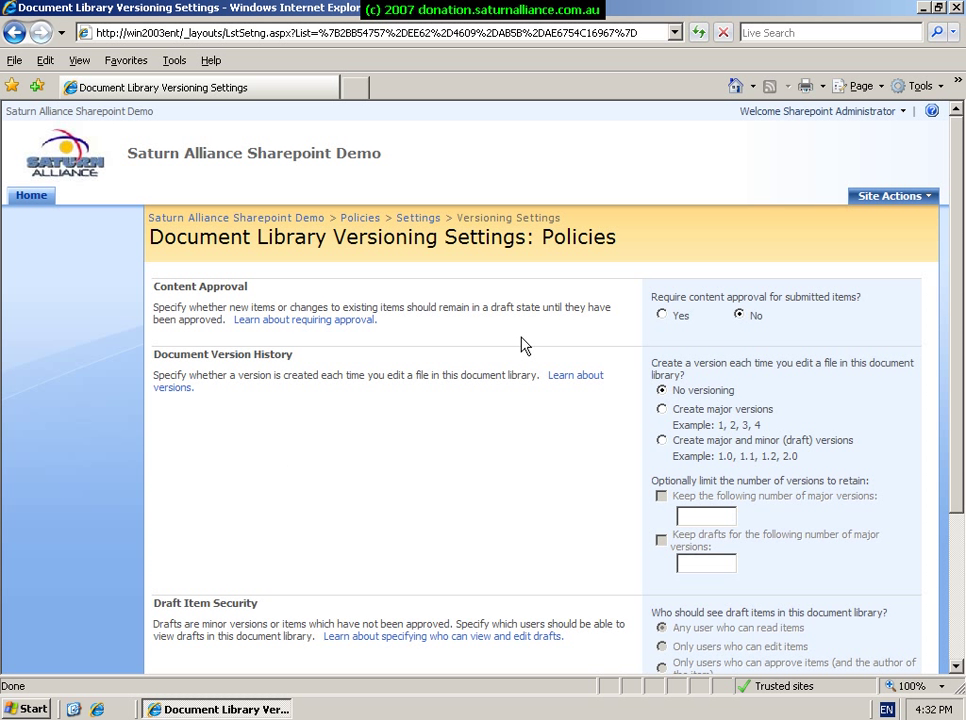
{"action": "left_click", "coordinate": [661, 315]}
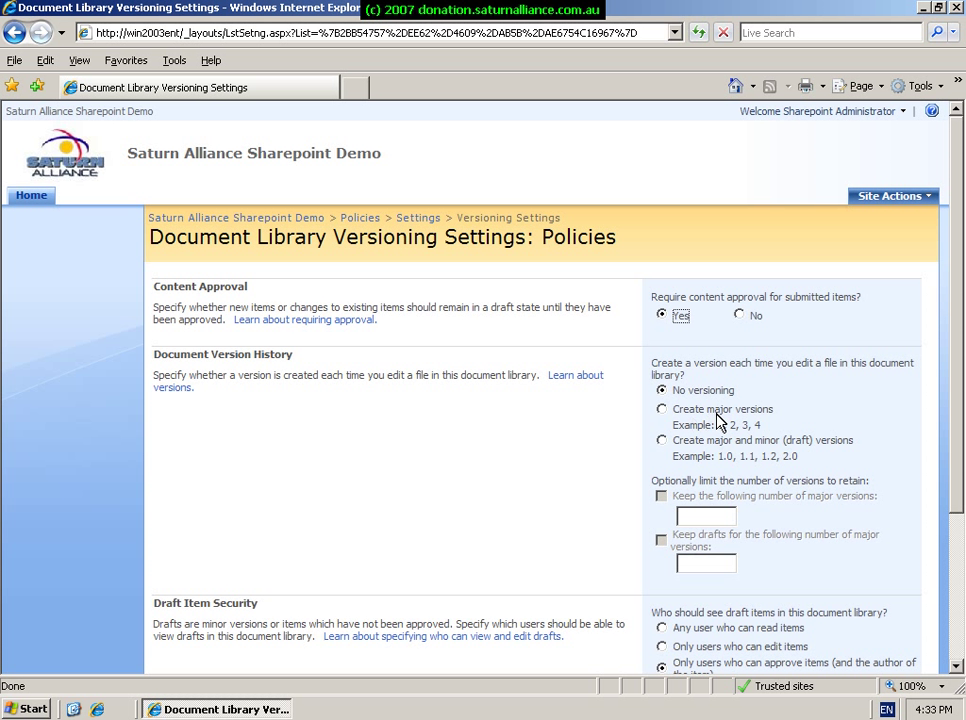
{"action": "left_click", "coordinate": [662, 443]}
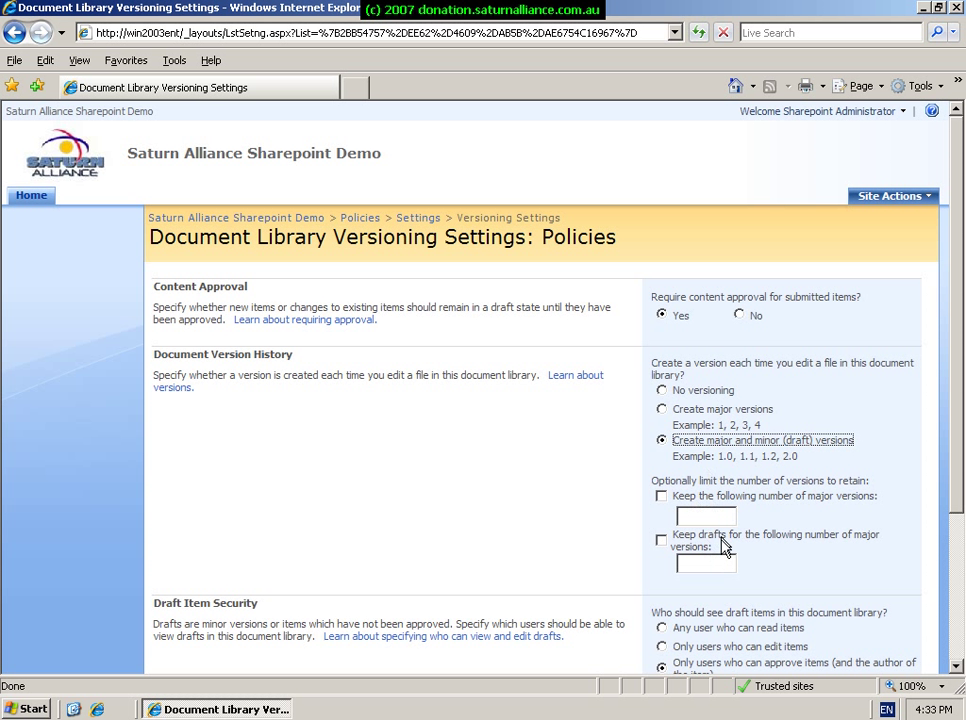
{"action": "left_click", "coordinate": [956, 666]}
{"action": "left_click", "coordinate": [957, 669]}
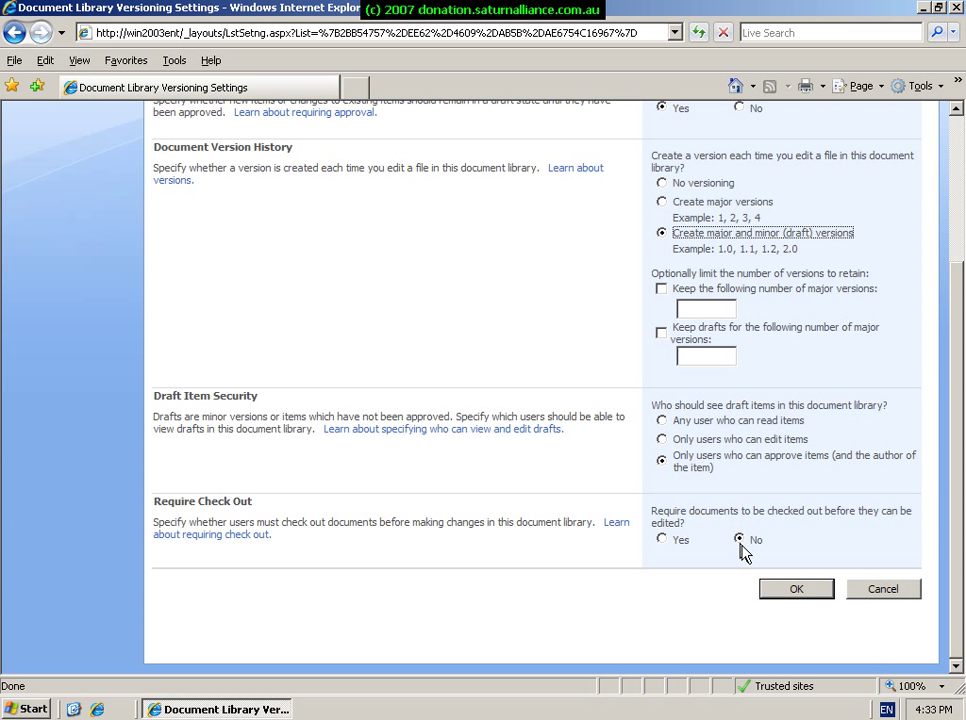
{"action": "left_click", "coordinate": [782, 590]}
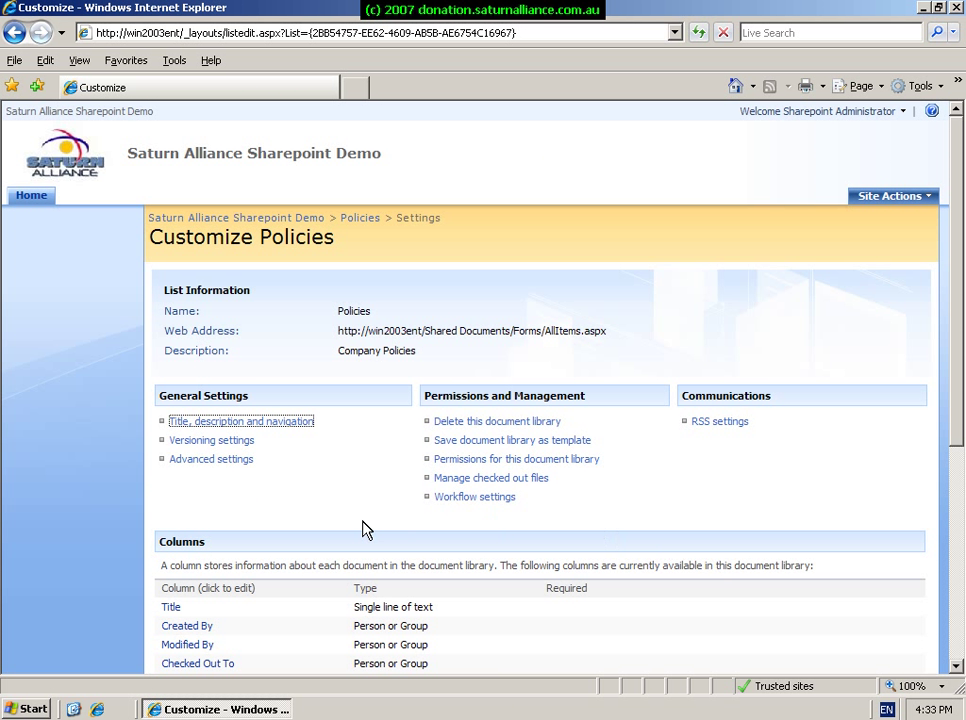
{"action": "left_click", "coordinate": [210, 462]}
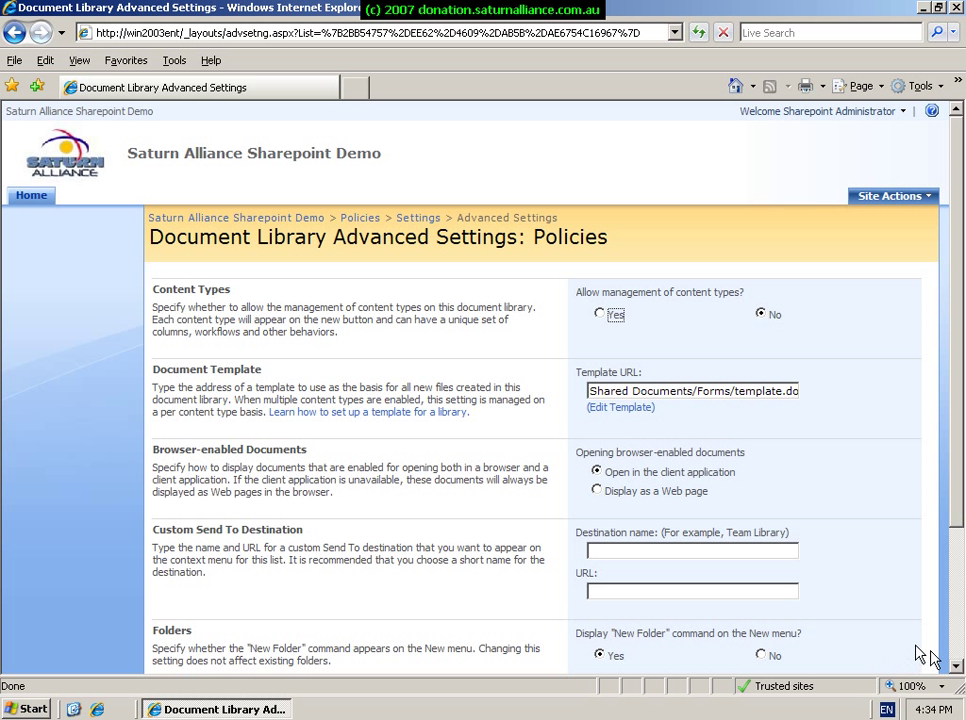
{"action": "left_click", "coordinate": [957, 666]}
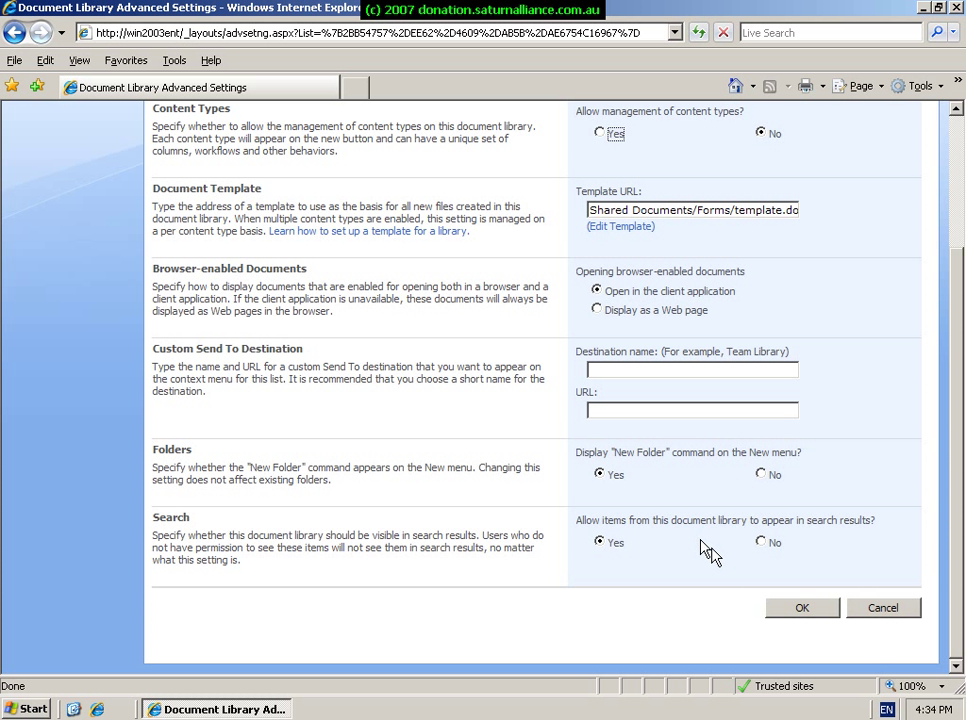
{"action": "left_click", "coordinate": [800, 608]}
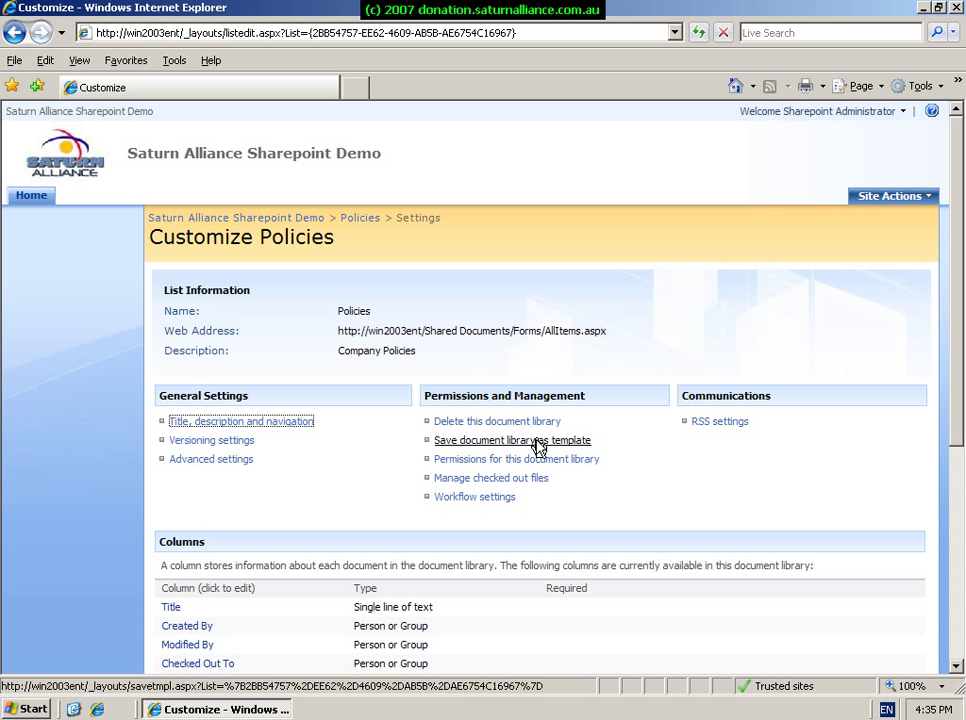
{"action": "left_click", "coordinate": [538, 447]}
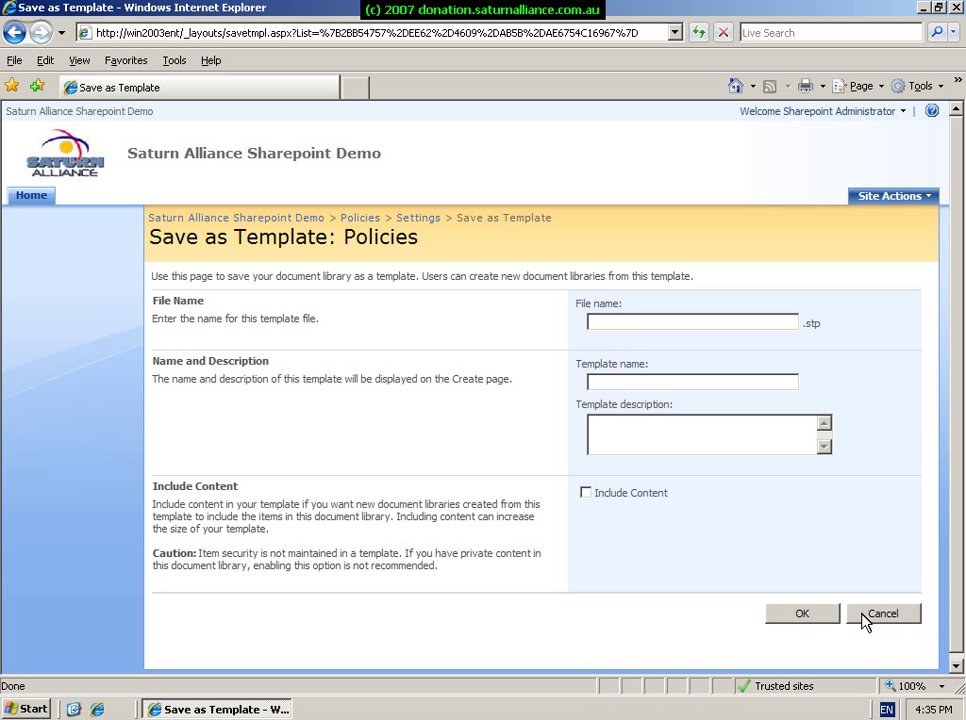
{"action": "left_click", "coordinate": [865, 615]}
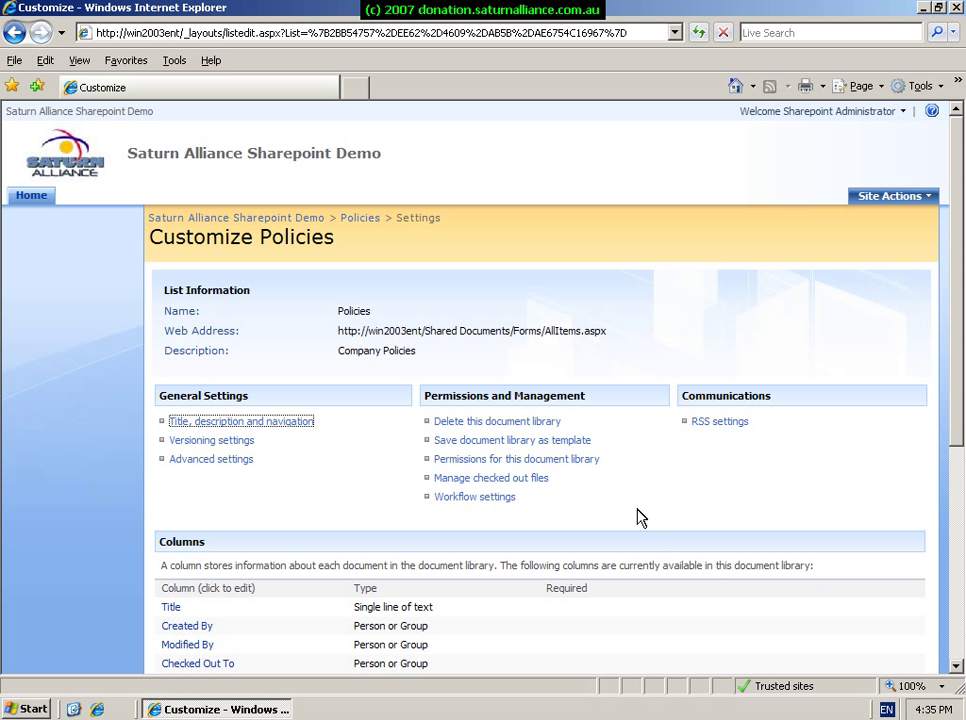
{"action": "left_click", "coordinate": [572, 461]}
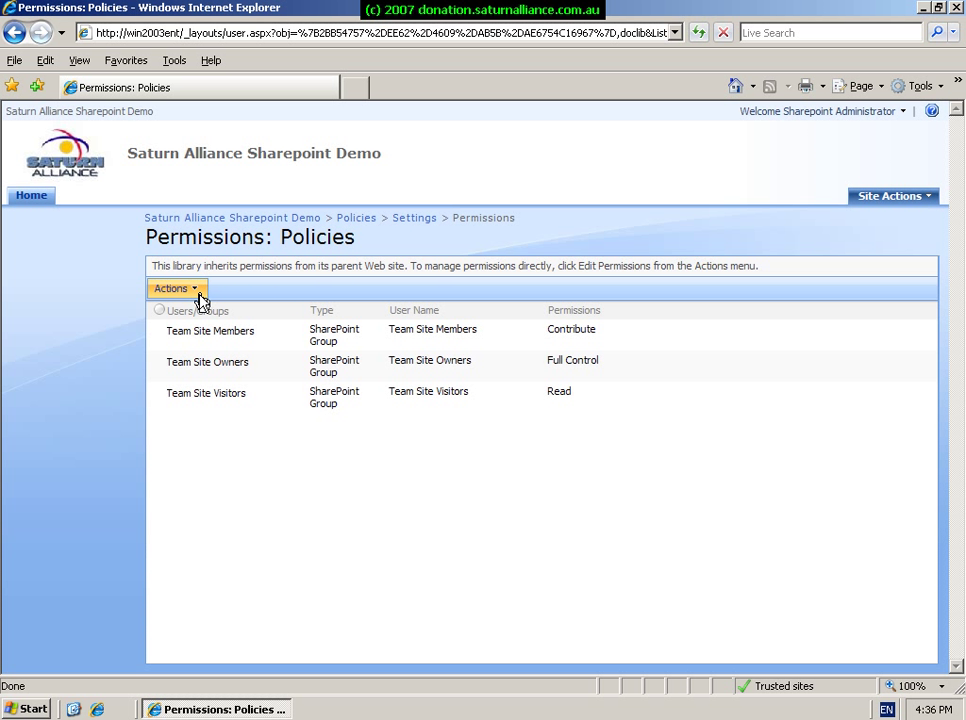
{"action": "left_click", "coordinate": [200, 300]}
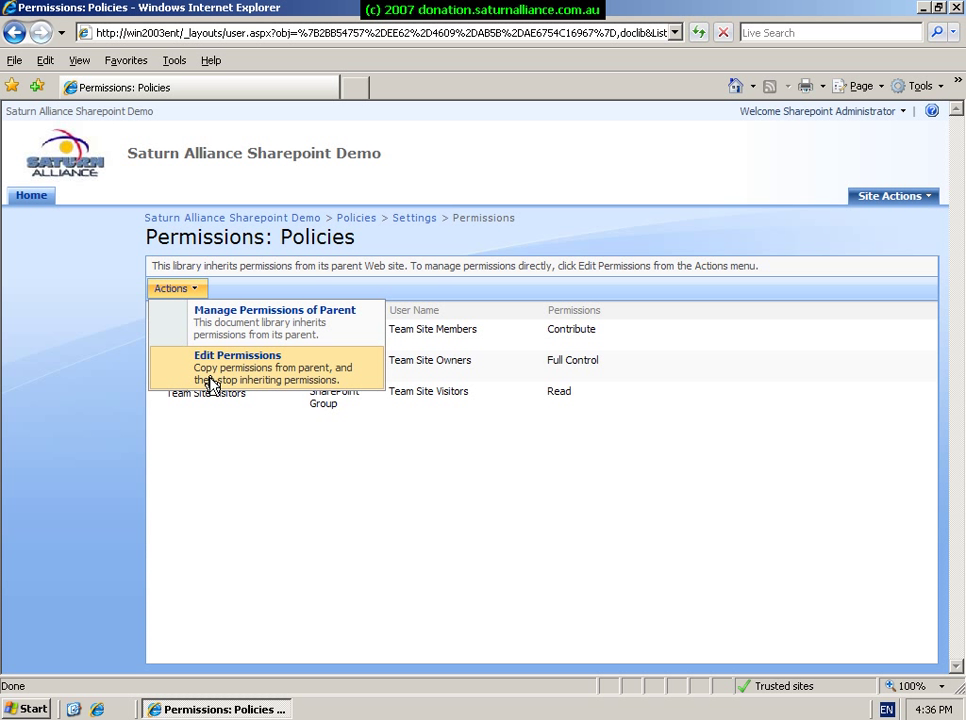
{"action": "left_click", "coordinate": [226, 470]}
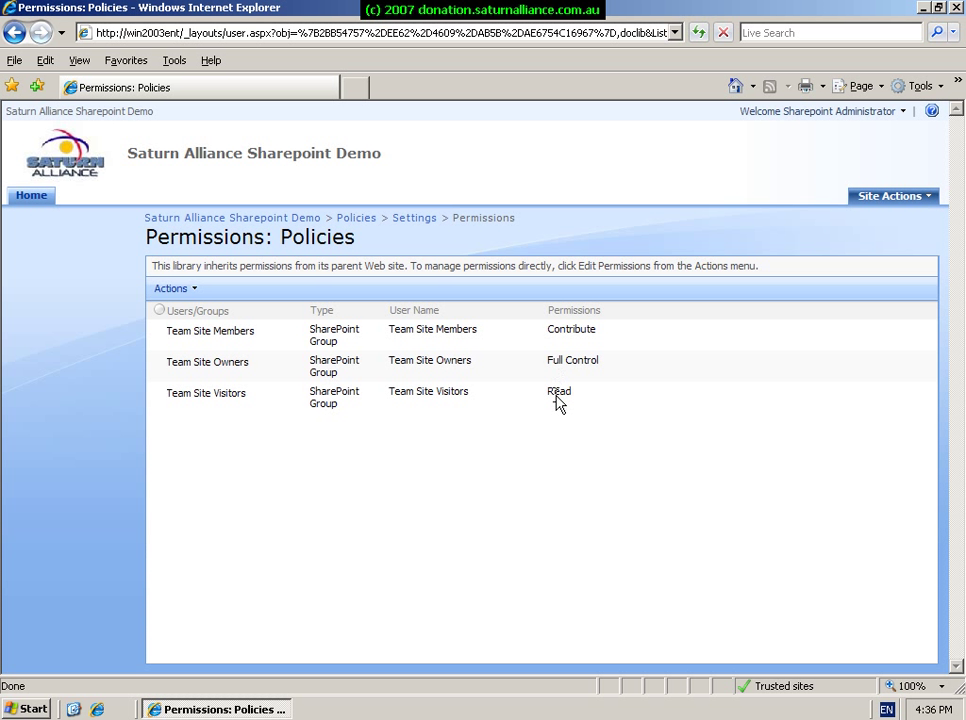
{"action": "left_click", "coordinate": [180, 291]}
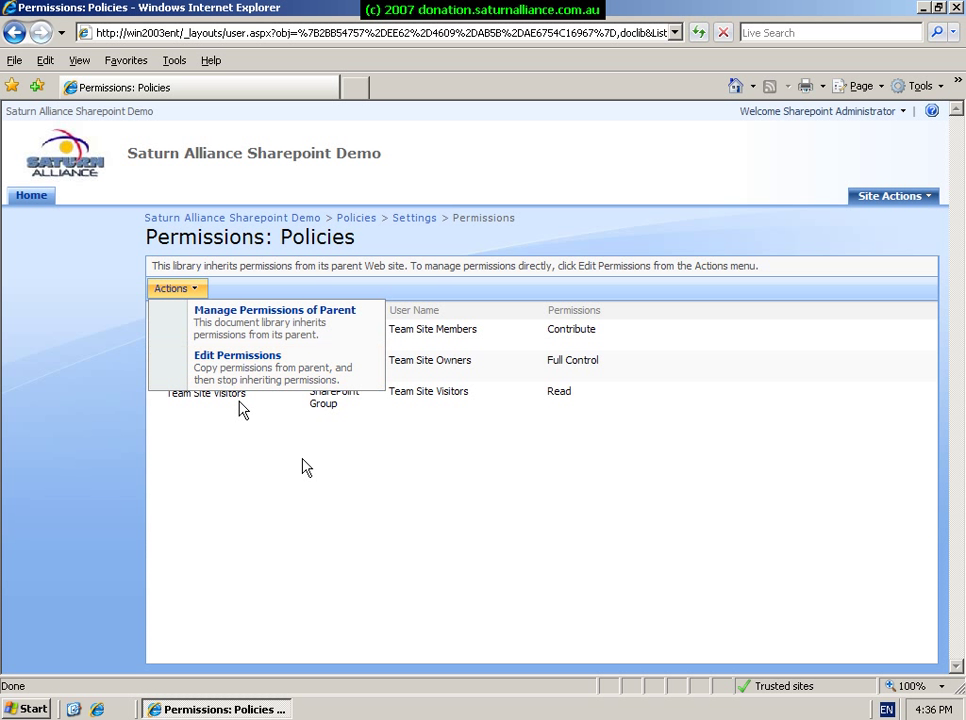
{"action": "left_click", "coordinate": [433, 292]}
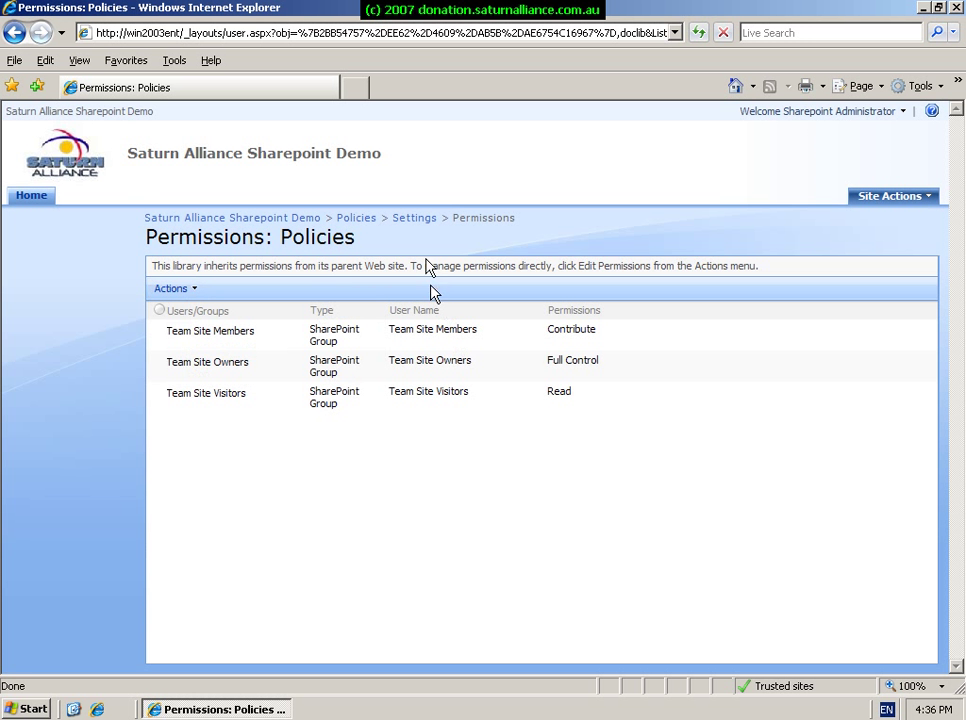
{"action": "left_click", "coordinate": [415, 222]}
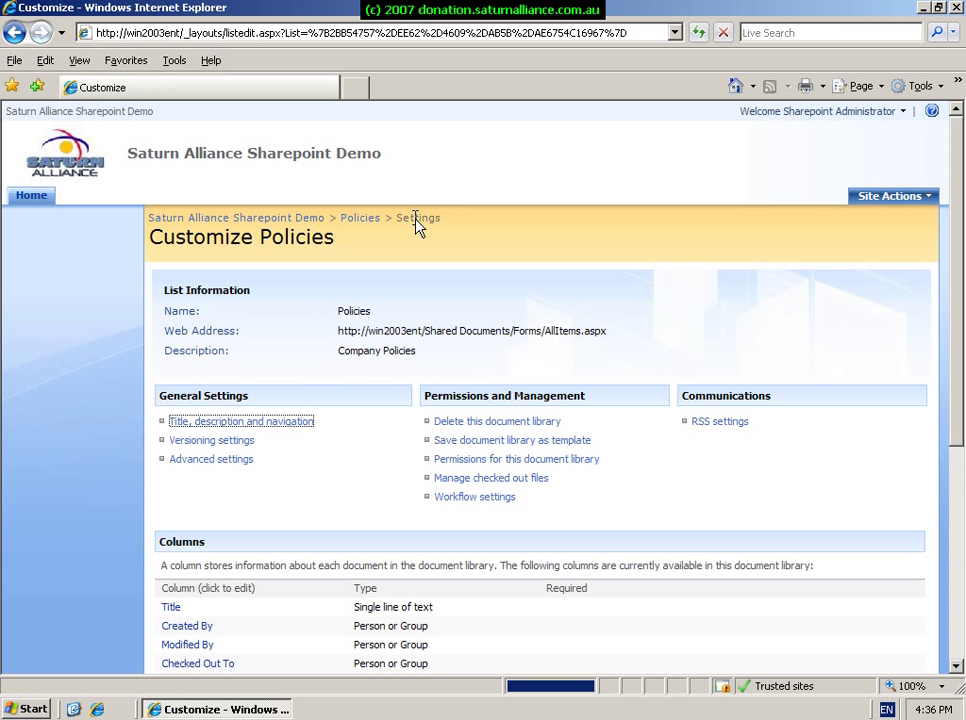
Open Manage checked out files for Policies, which reports no files checked out.
{"action": "left_click", "coordinate": [492, 479]}
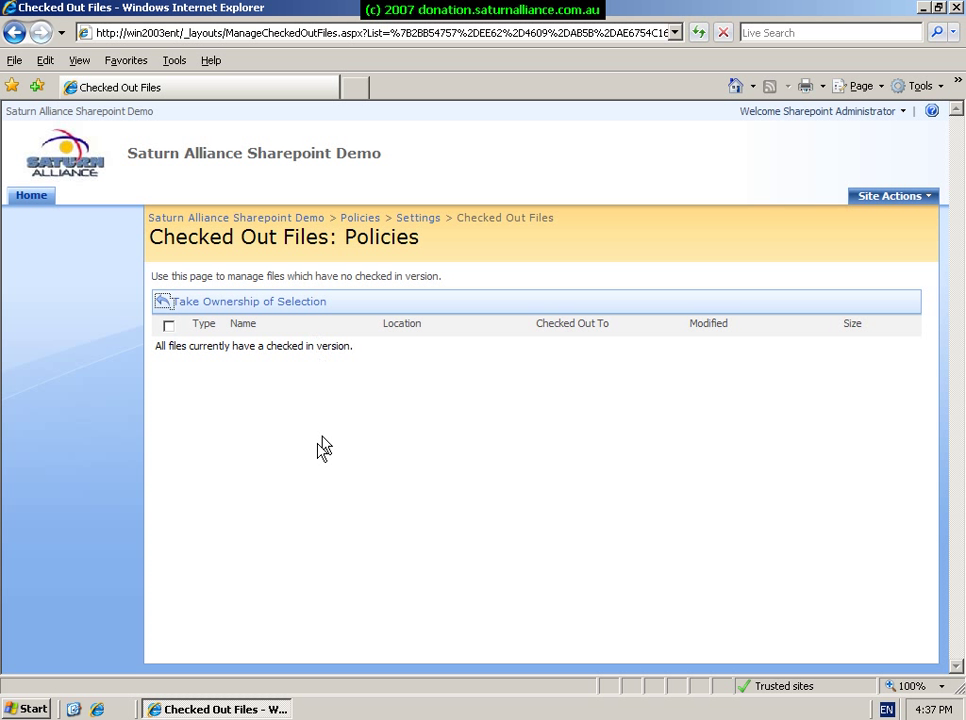
Open the Add a Workflow form for Policies and cancel back to the empty workflow settings.
{"action": "left_click", "coordinate": [419, 218]}
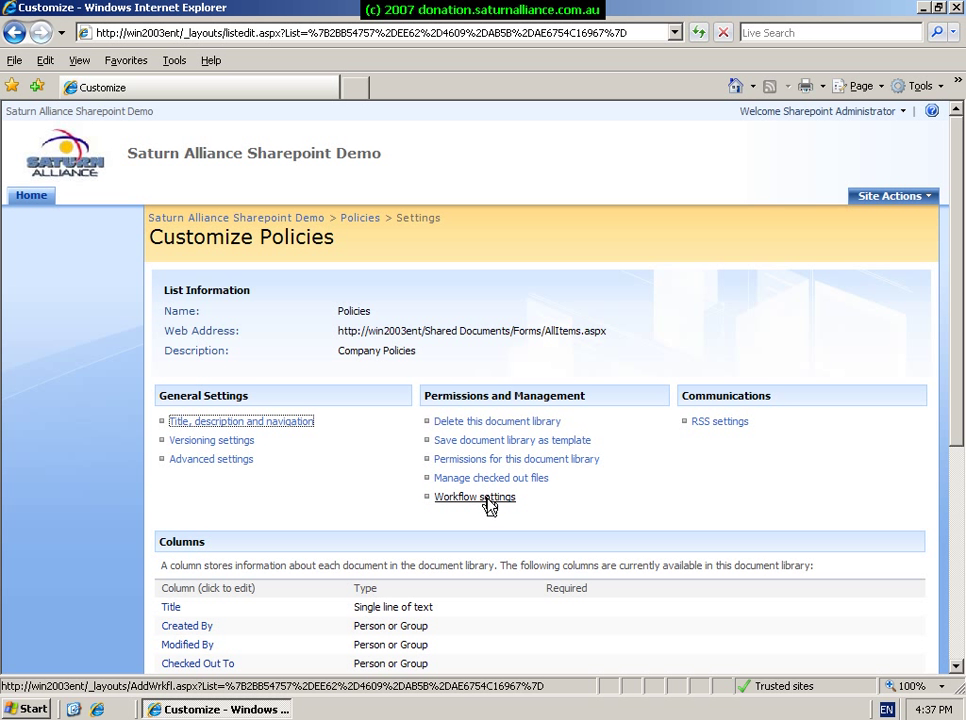
{"action": "left_click", "coordinate": [487, 499]}
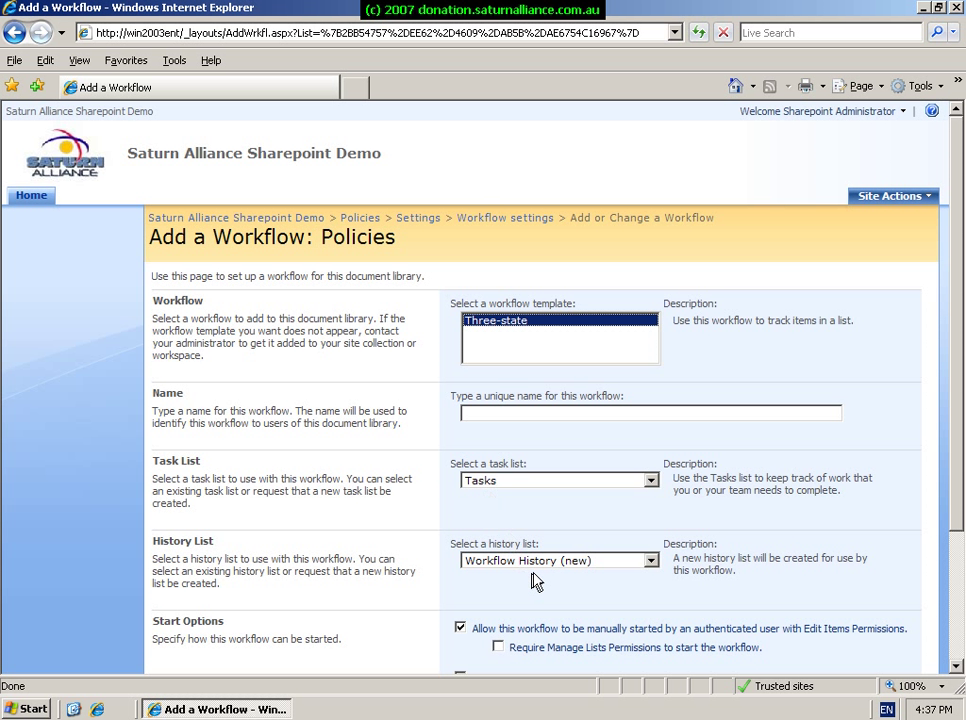
{"action": "left_click", "coordinate": [953, 668]}
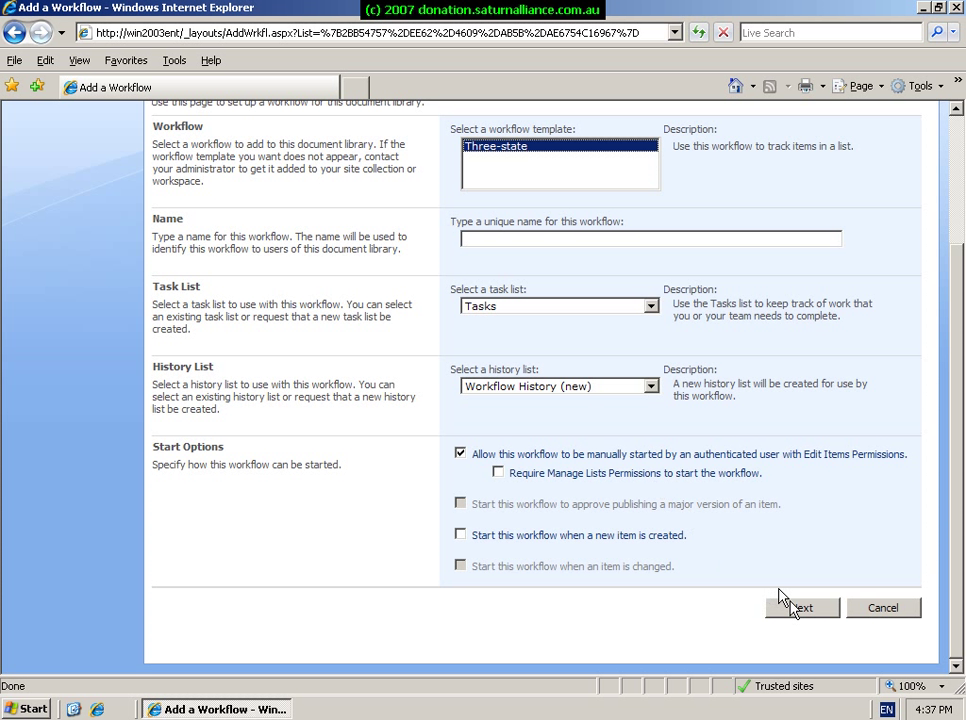
{"action": "left_click", "coordinate": [860, 612]}
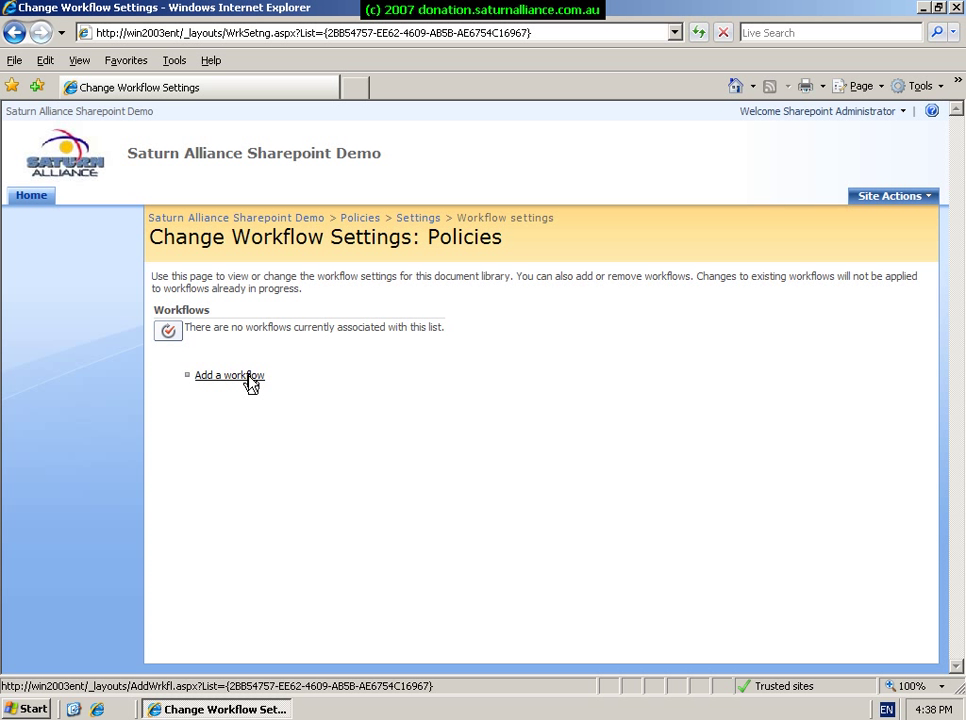
Review the Policies RSS settings, with their 25-item limit, and cancel without changes.
{"action": "left_click", "coordinate": [409, 223]}
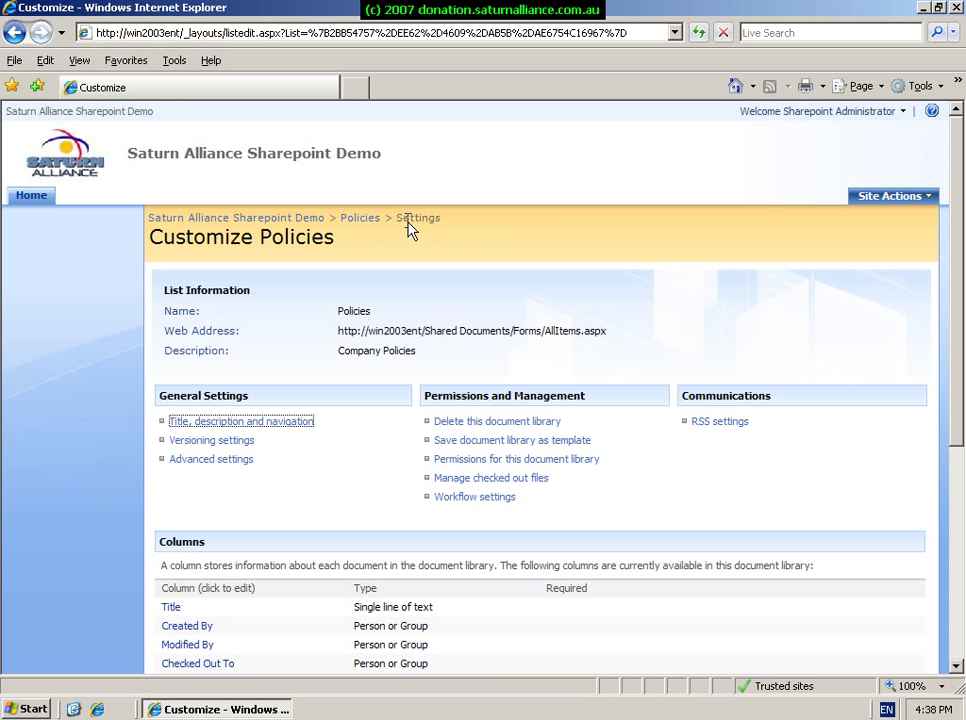
{"action": "left_click", "coordinate": [718, 424]}
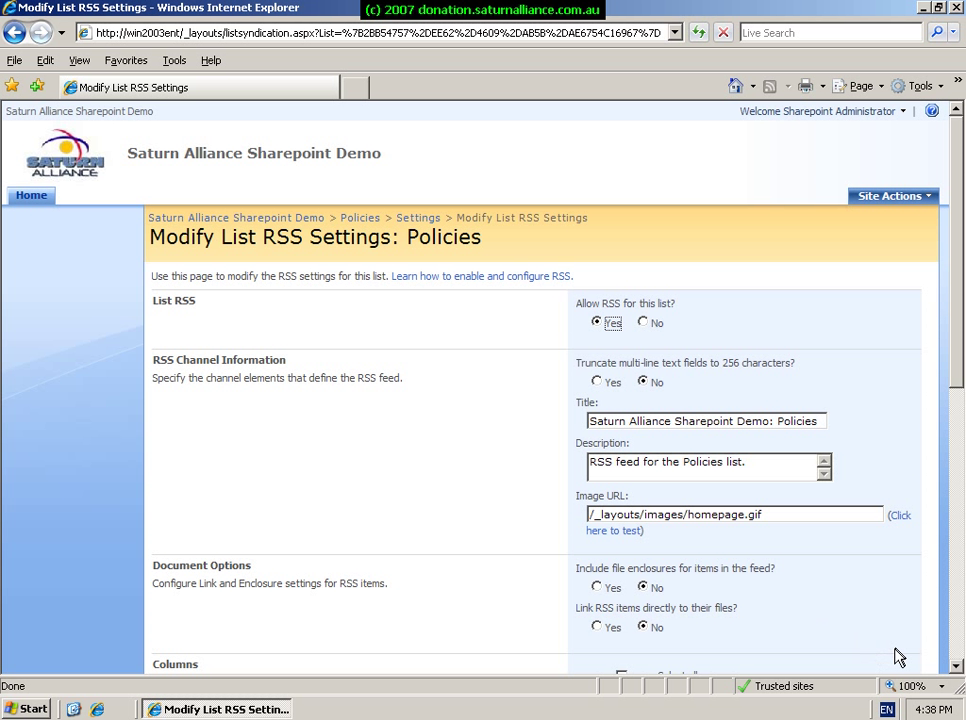
{"action": "left_click", "coordinate": [957, 668]}
{"action": "left_click", "coordinate": [957, 668]}
{"action": "left_click", "coordinate": [957, 668]}
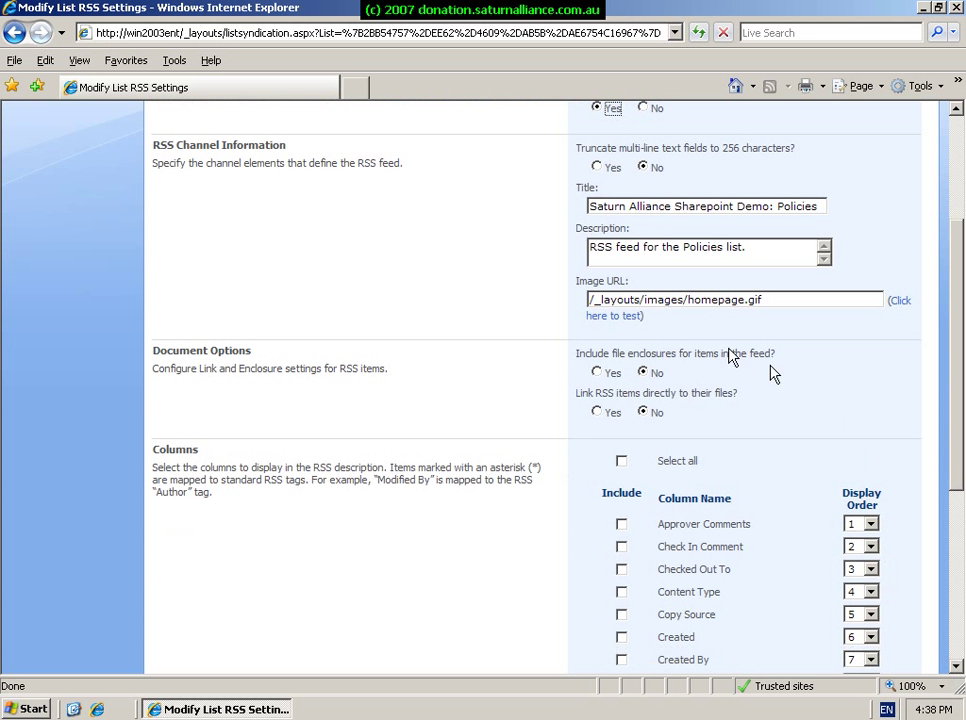
{"action": "left_click", "coordinate": [957, 668]}
{"action": "left_click", "coordinate": [957, 668]}
{"action": "left_click", "coordinate": [957, 668]}
{"action": "left_click", "coordinate": [957, 668]}
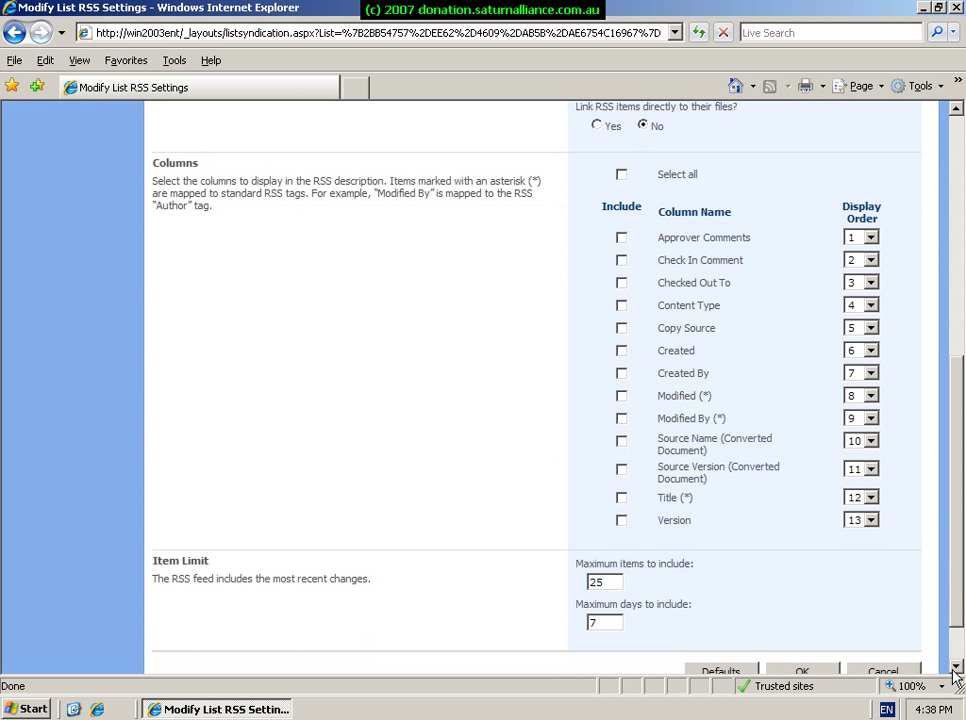
{"action": "left_click", "coordinate": [957, 668]}
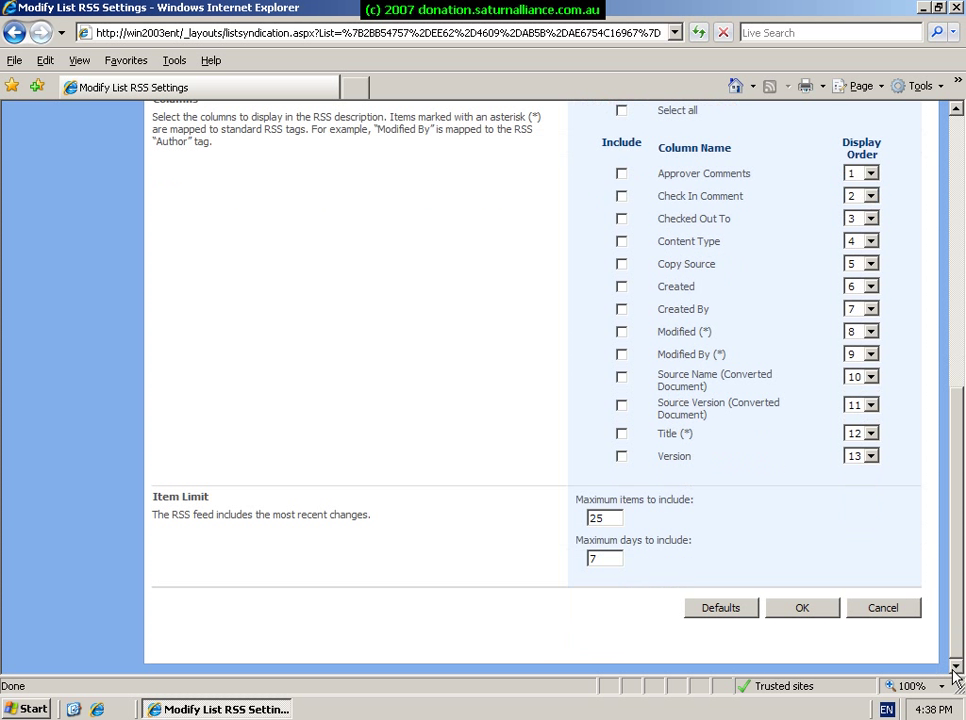
{"action": "left_click", "coordinate": [880, 608]}
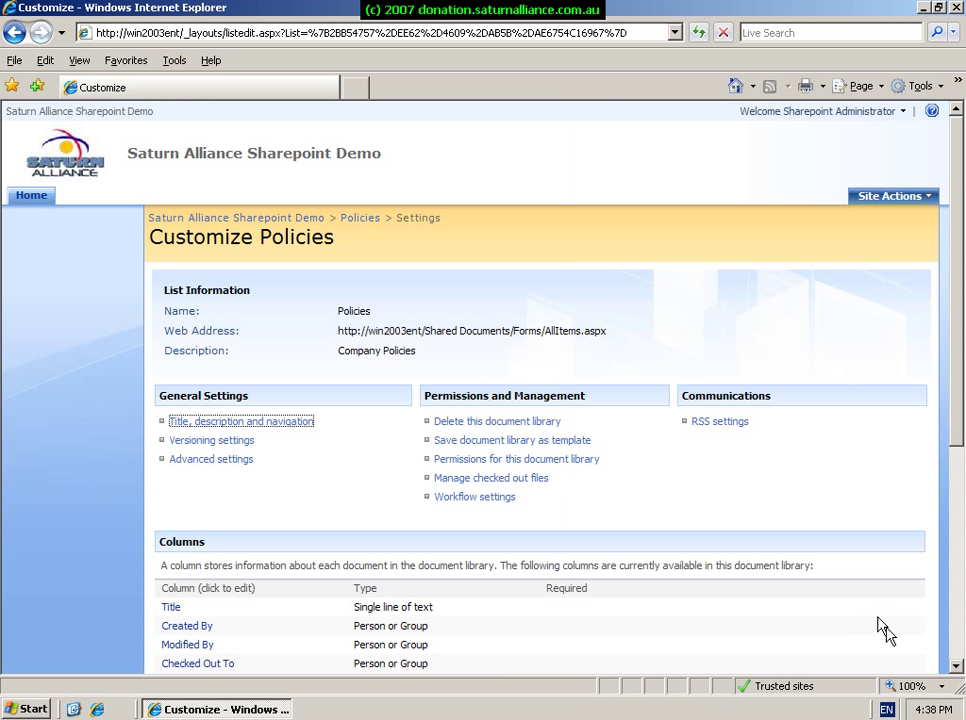
{"action": "left_click_drag", "start_coordinate": [956, 672], "coordinate": [956, 672]}
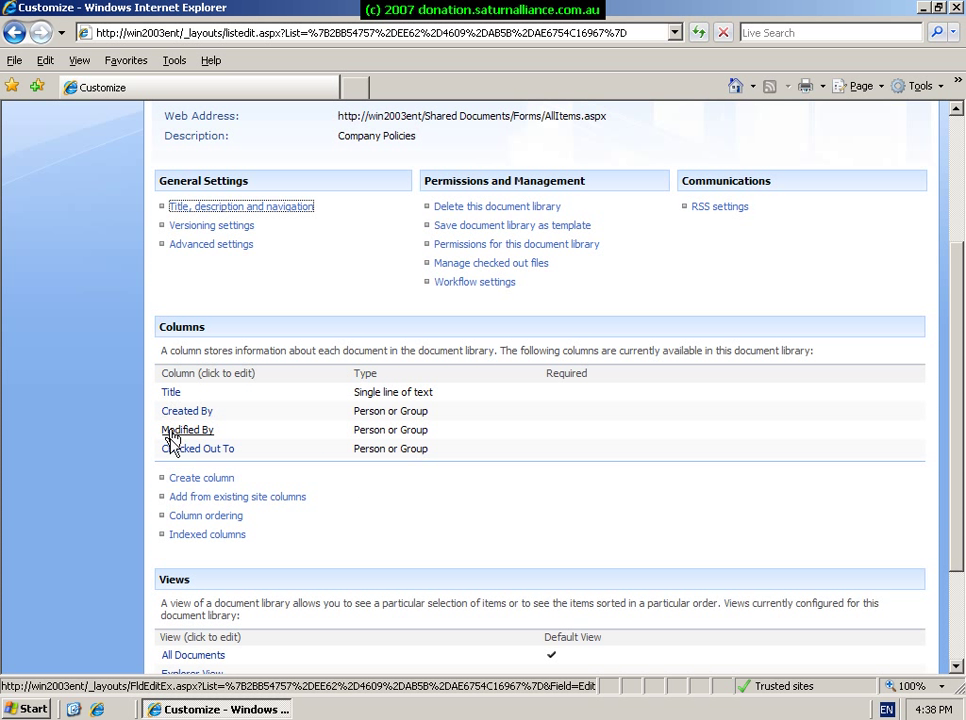
{"action": "left_click", "coordinate": [204, 480]}
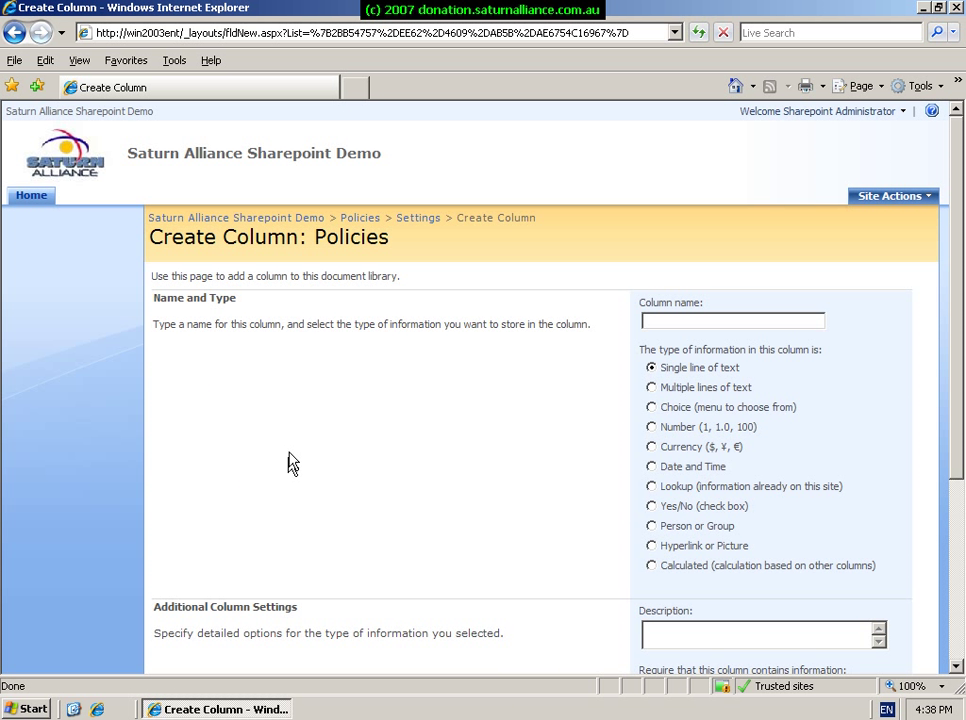
{"action": "left_click", "coordinate": [417, 221]}
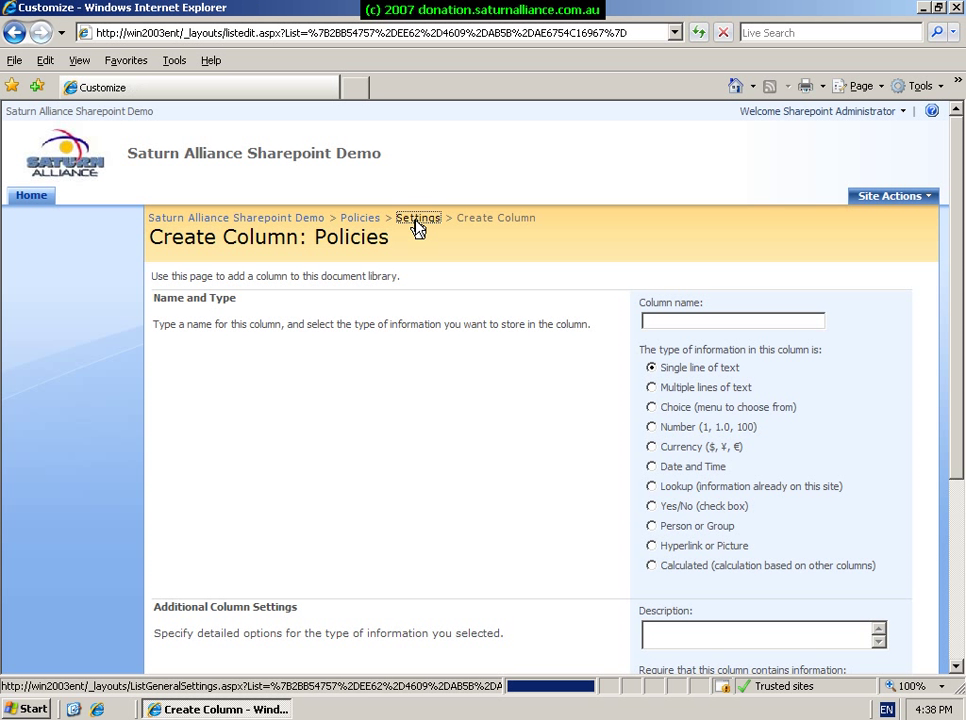
{"action": "scroll", "coordinate": [351, 511], "scroll_direction": "down", "scroll_amount": 3}
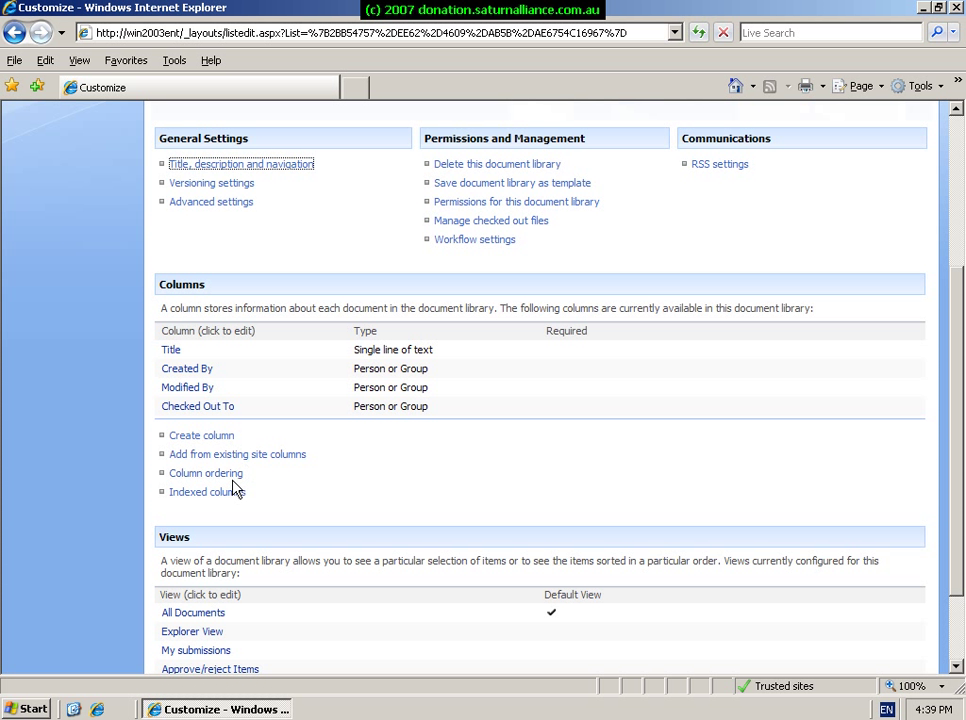
{"action": "left_click", "coordinate": [238, 482]}
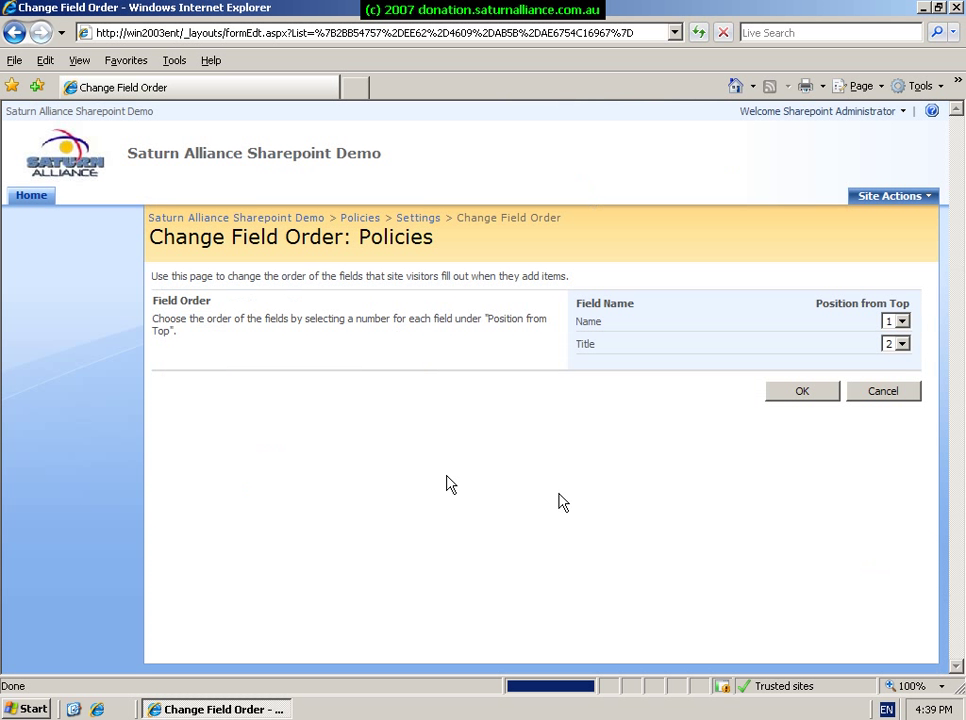
{"action": "left_click", "coordinate": [902, 345]}
{"action": "left_click", "coordinate": [903, 346]}
{"action": "left_click", "coordinate": [893, 401]}
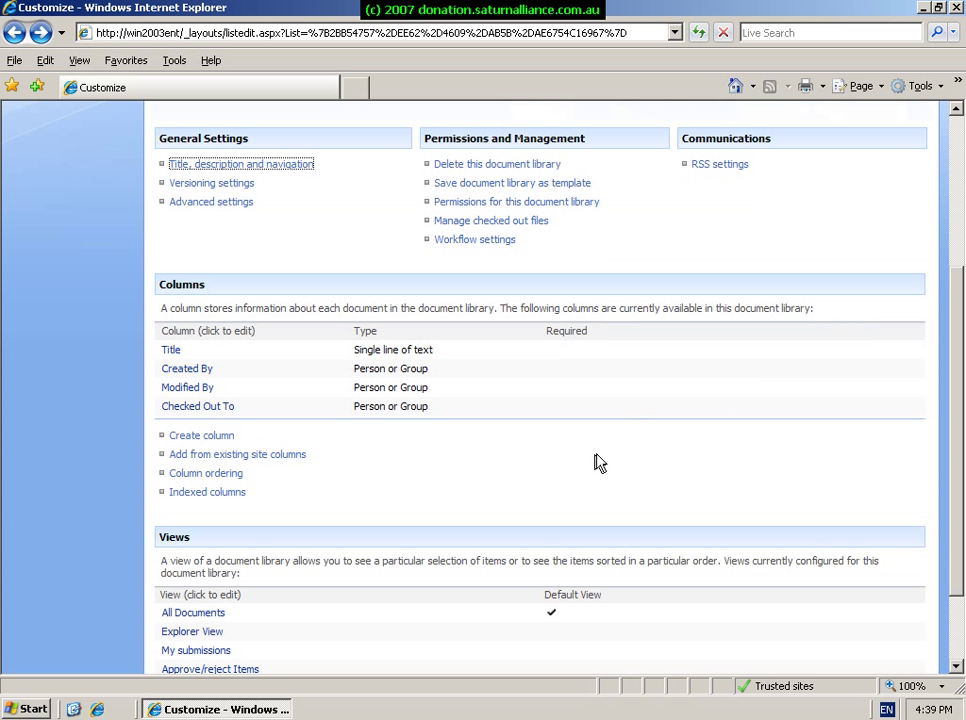
{"action": "left_click", "coordinate": [225, 495]}
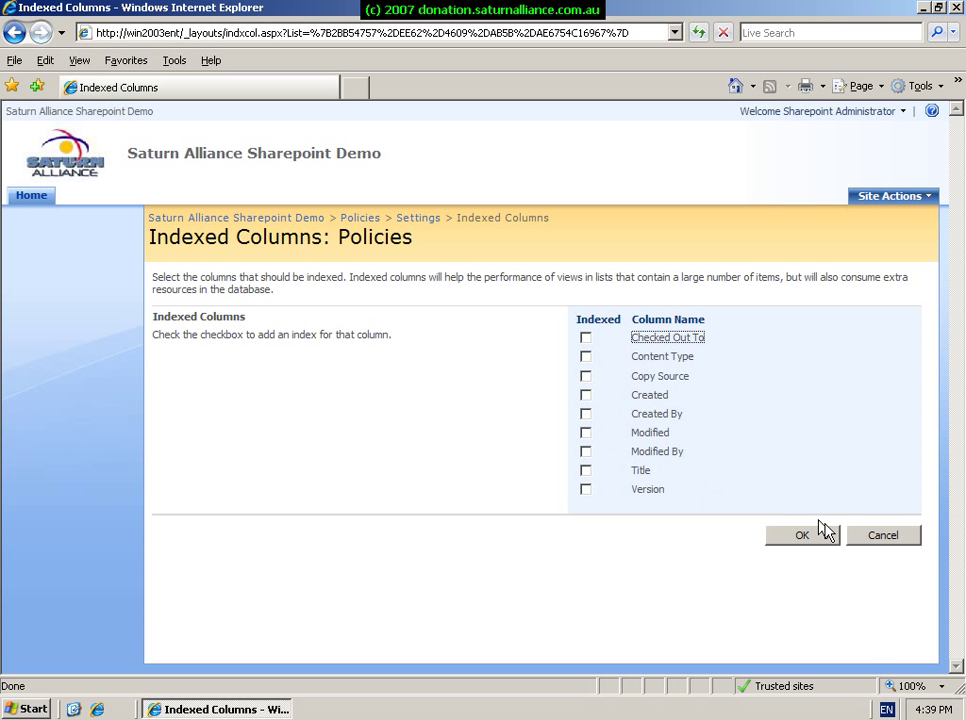
{"action": "left_click", "coordinate": [862, 537]}
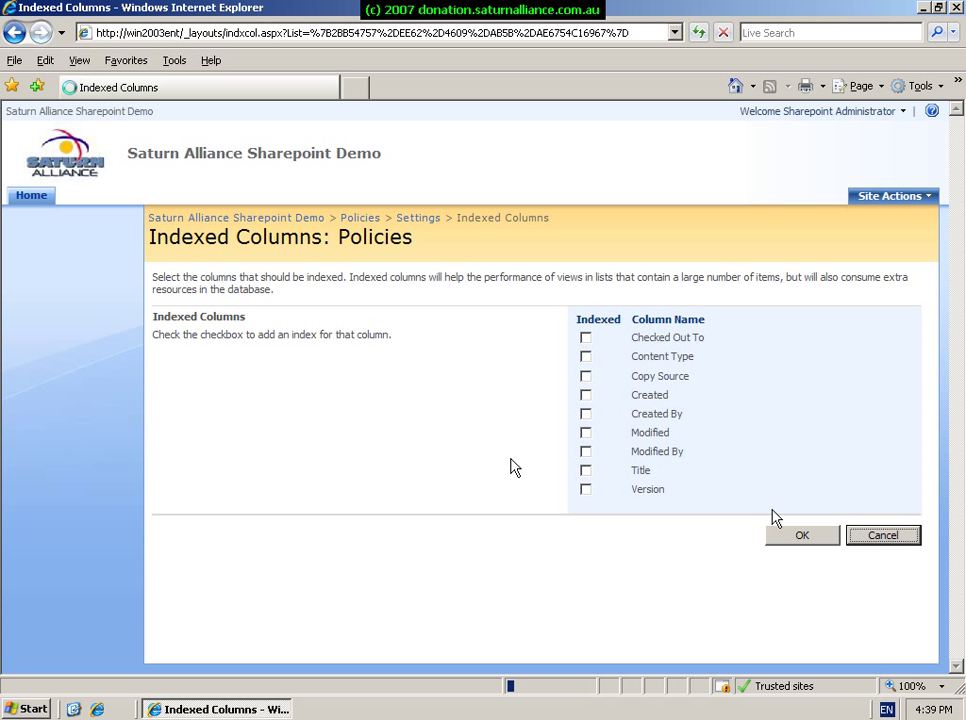
{"action": "scroll", "coordinate": [371, 487], "scroll_direction": "down", "scroll_amount": 5}
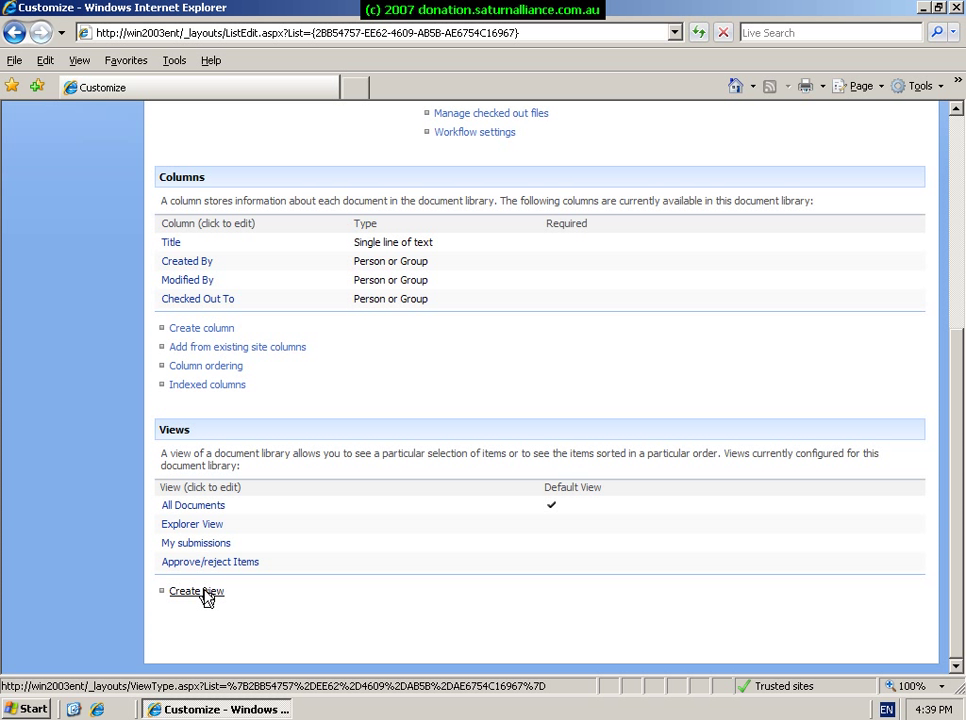
{"action": "left_click", "coordinate": [207, 544]}
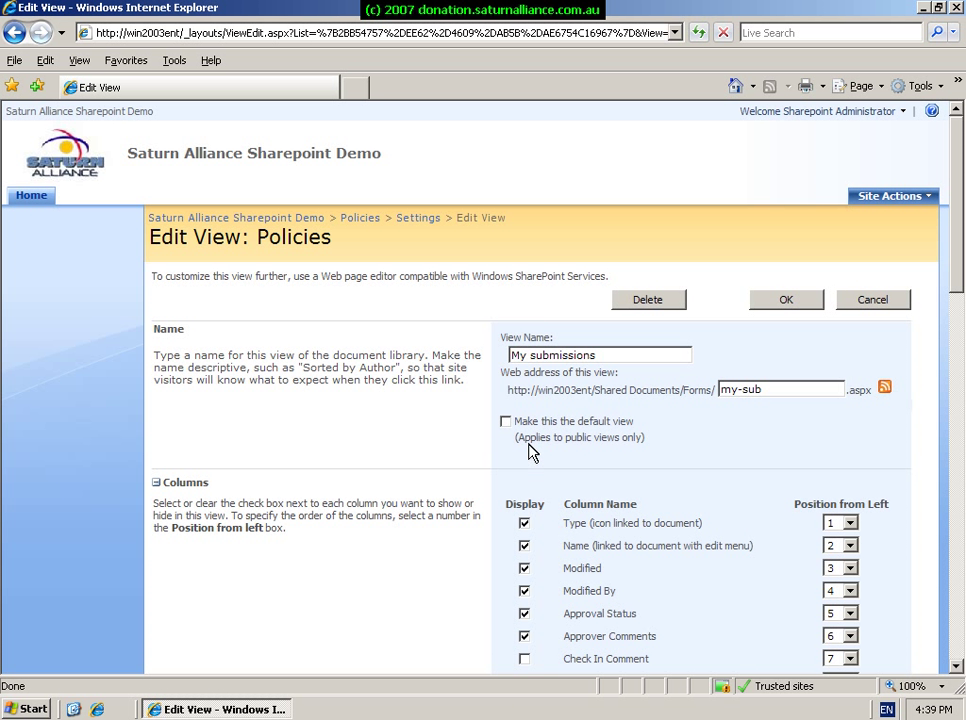
{"action": "left_click", "coordinate": [957, 668]}
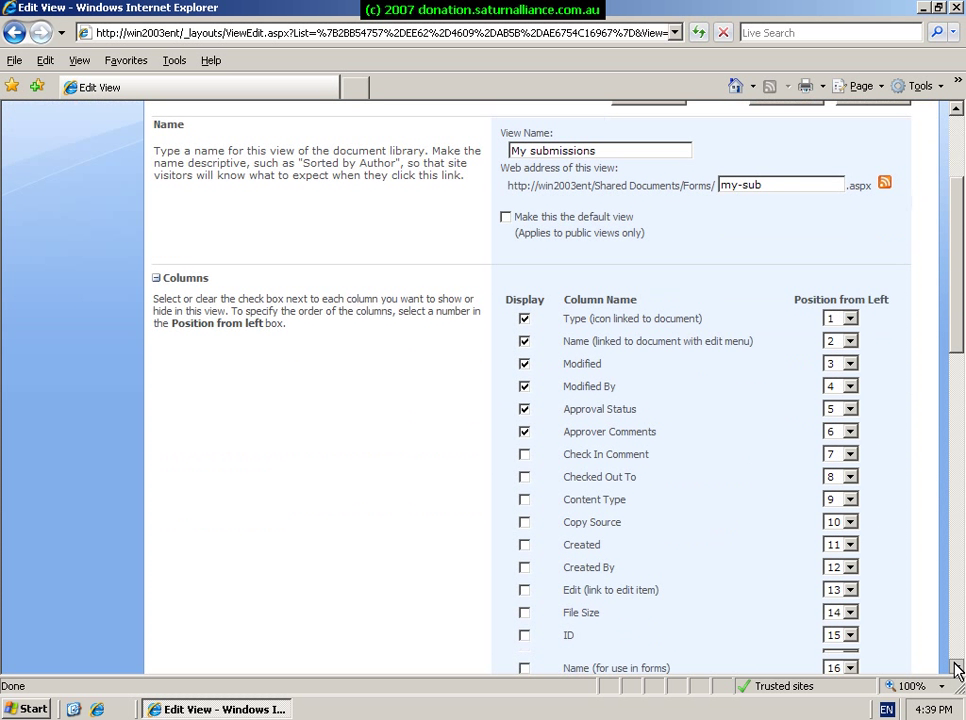
{"action": "scroll", "coordinate": [957, 668], "scroll_direction": "down", "scroll_amount": 15}
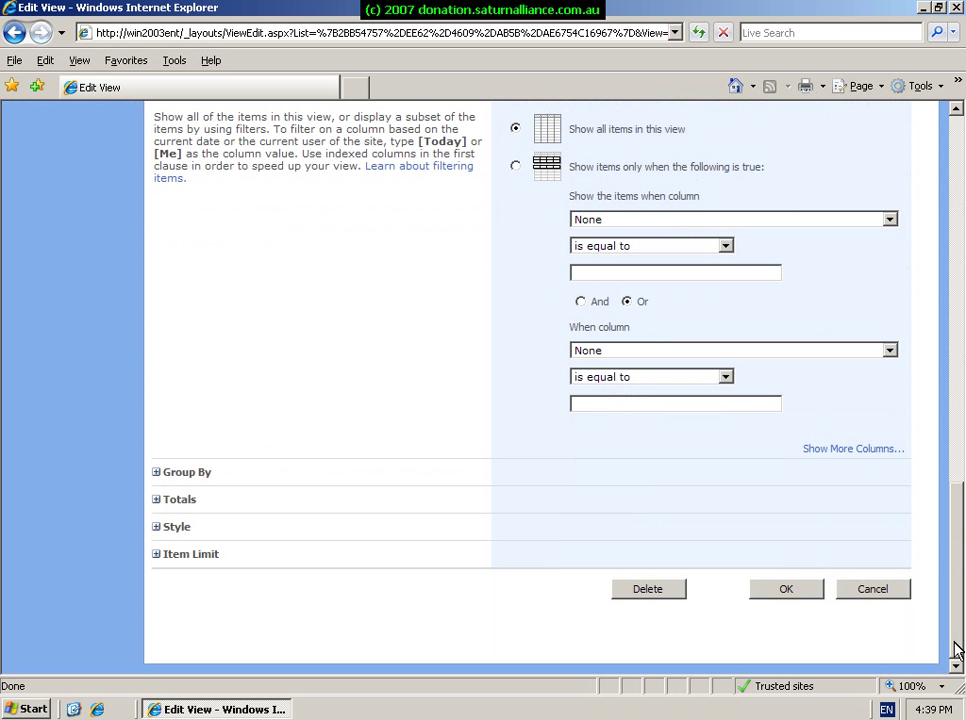
{"action": "left_click", "coordinate": [868, 590]}
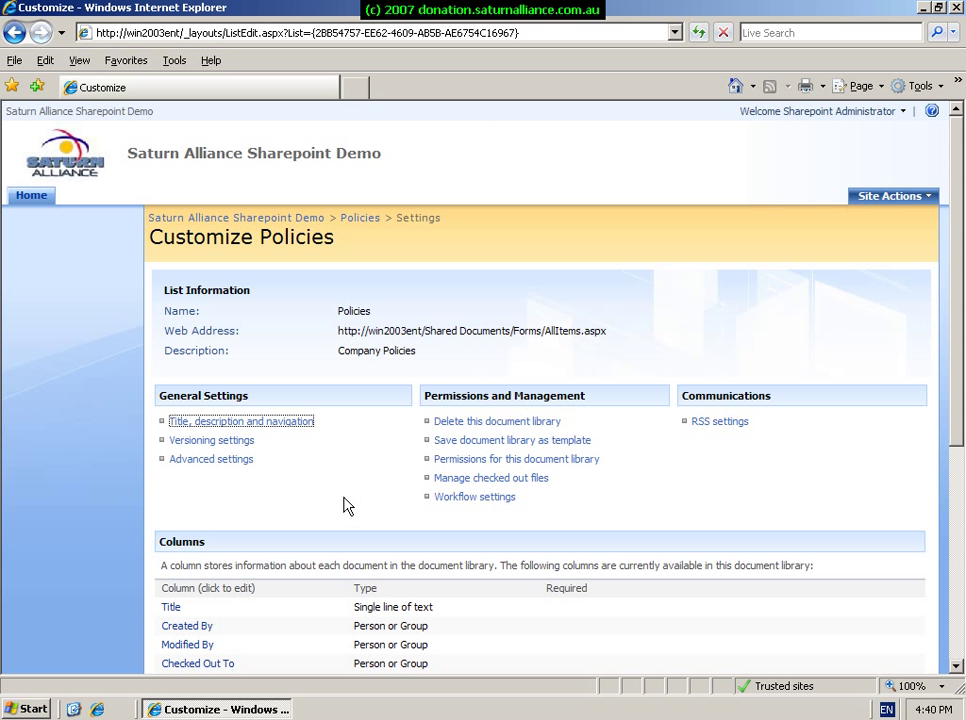
Return from Customize Policies to the Policies library's document list via the breadcrumb.
{"action": "scroll", "coordinate": [345, 505], "scroll_direction": "down", "scroll_amount": 3}
{"action": "scroll", "coordinate": [345, 507], "scroll_direction": "up", "scroll_amount": 3}
{"action": "left_click", "coordinate": [360, 220]}
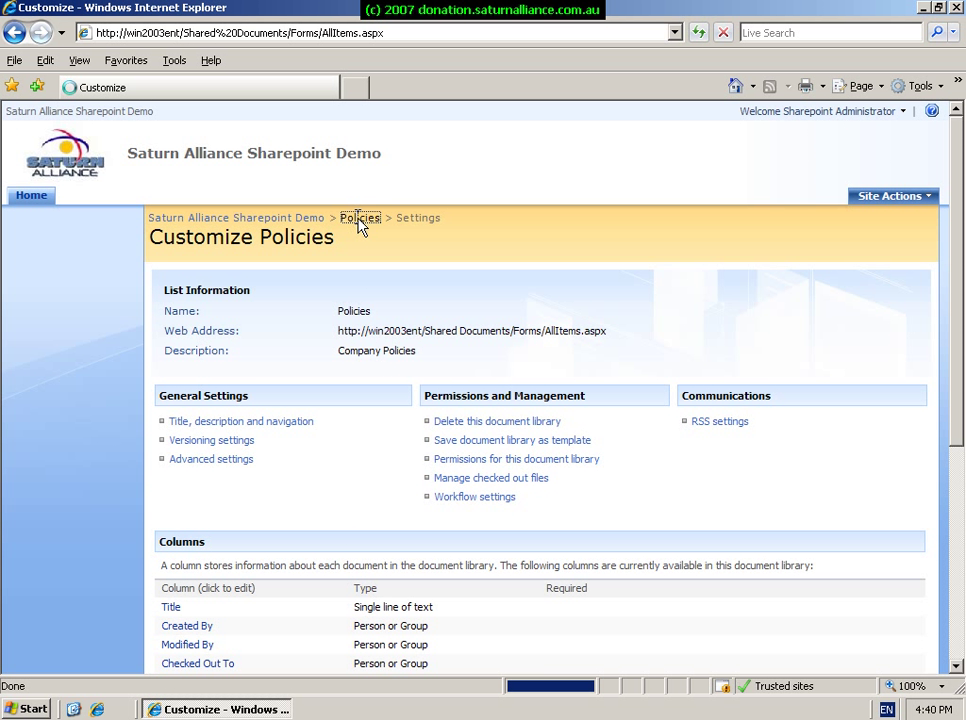